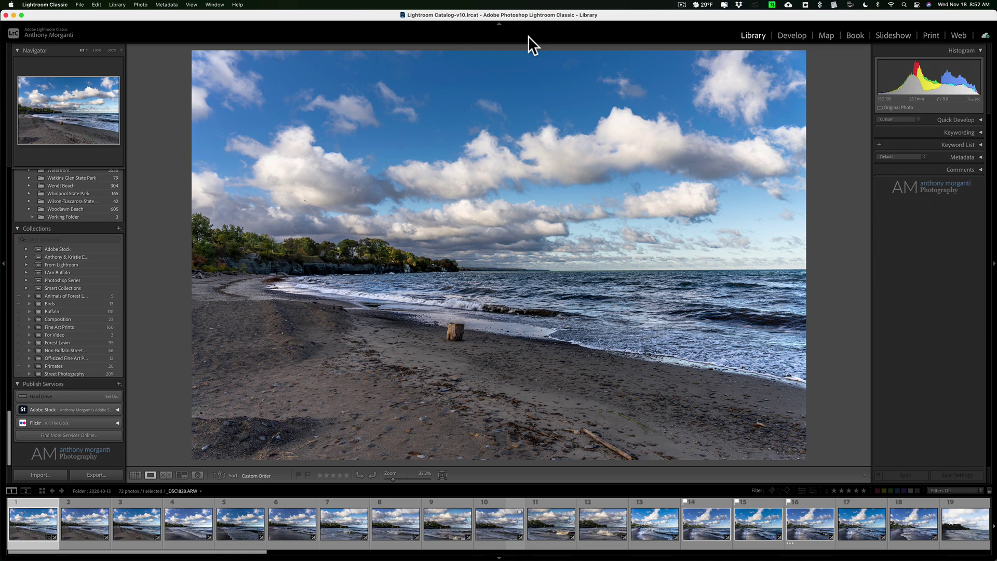
Step: Show photo 7, drag it over the Forest Lawn collection, then drop it back on the filmstrip unadded
left_click(338, 520)
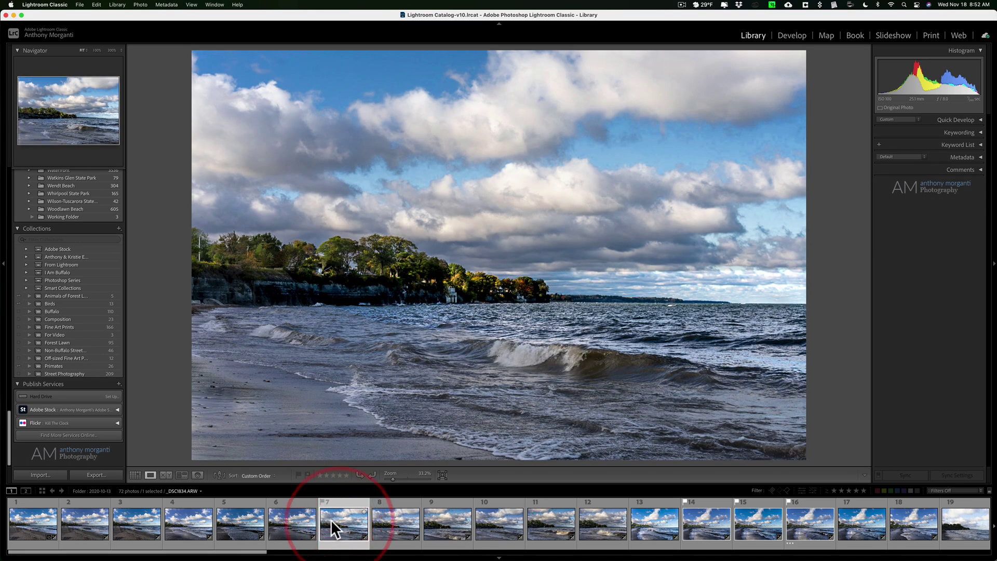
left_click_drag(334, 517, 71, 311)
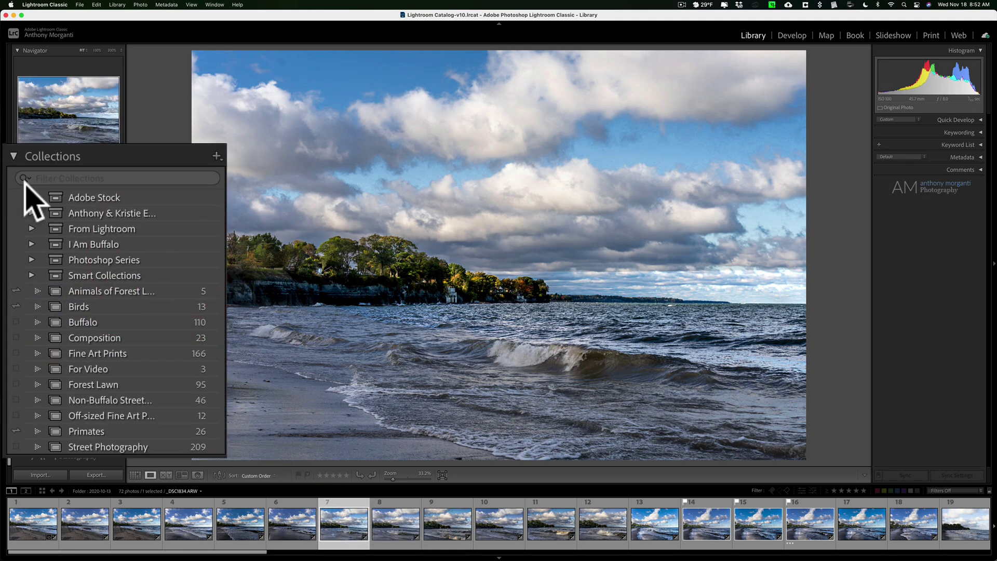
left_click_drag(339, 519, 171, 384)
left_click_drag(218, 408, 303, 473)
left_click_drag(347, 518, 347, 519)
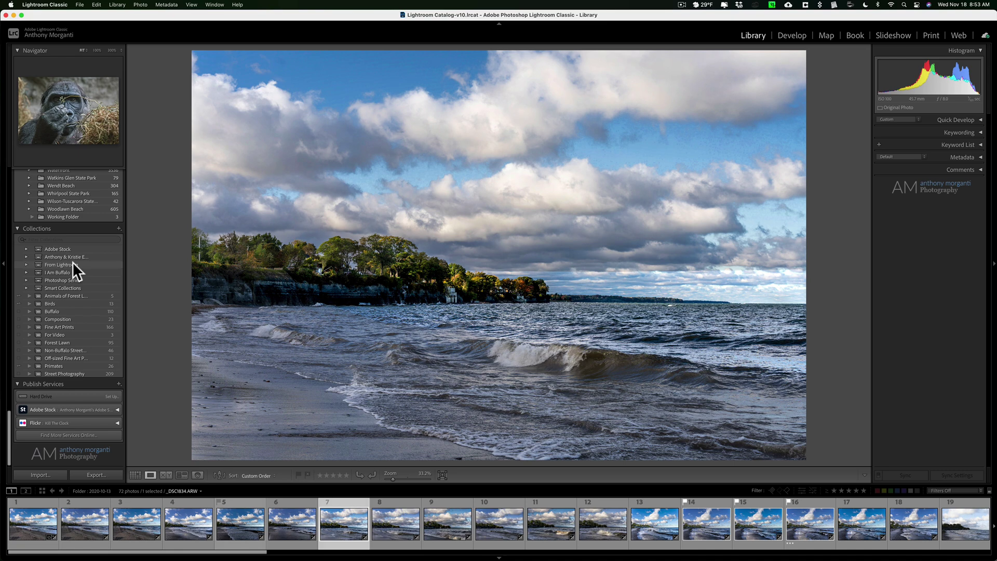
Step: Add photo 7 to the Quick Collection with B and enlarge the filmstrip thumbnails
scroll(72, 262, "up", 15)
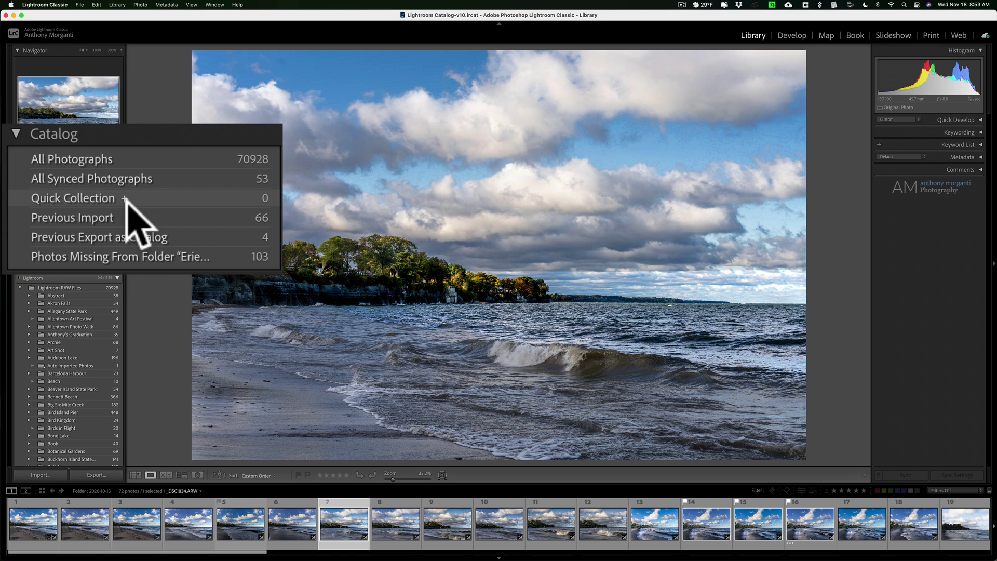
key("b")
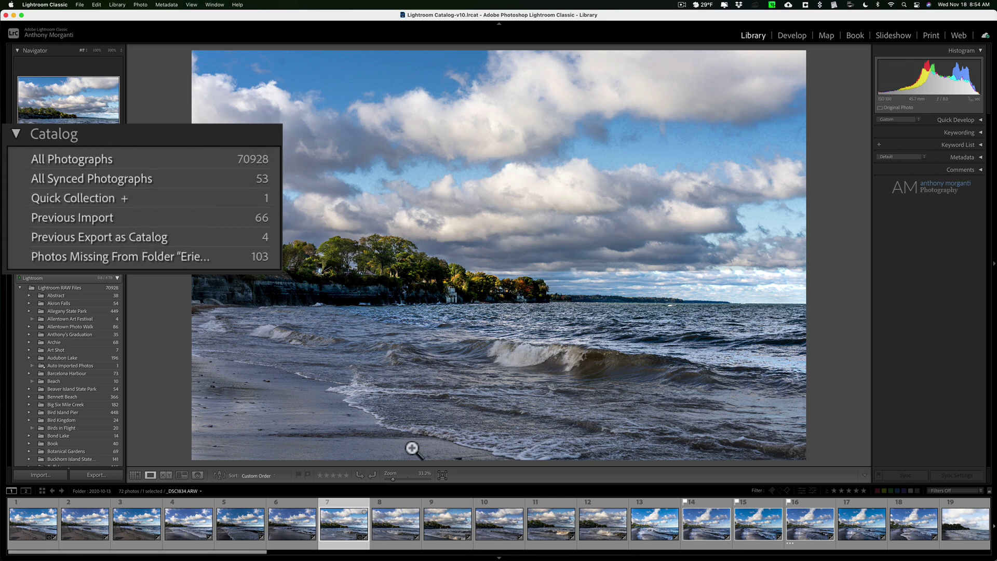
left_click_drag(398, 484, 400, 426)
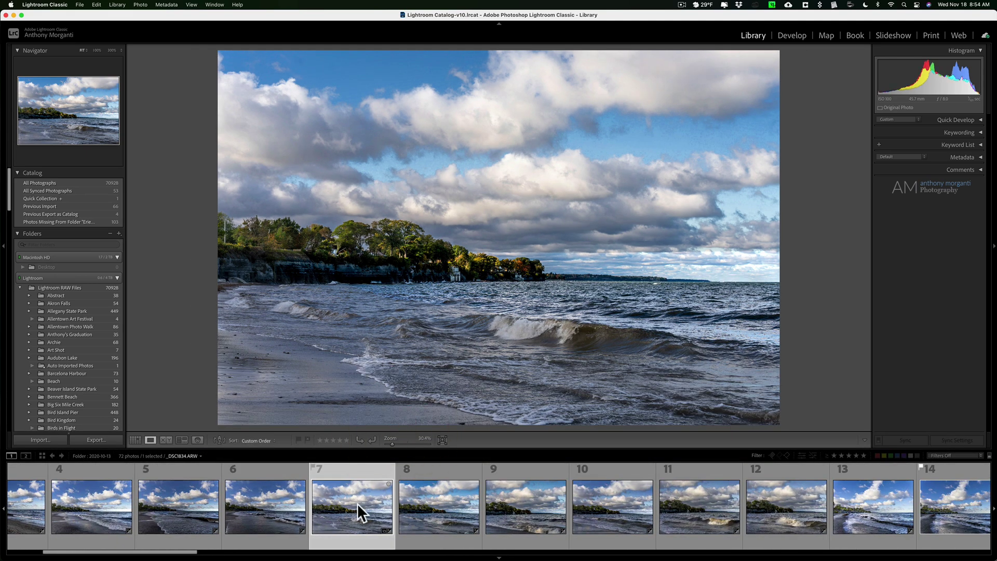
Step: Add photo 6 to the Quick Collection via its circle, remove it again, and reselect photo 7
left_click(262, 503)
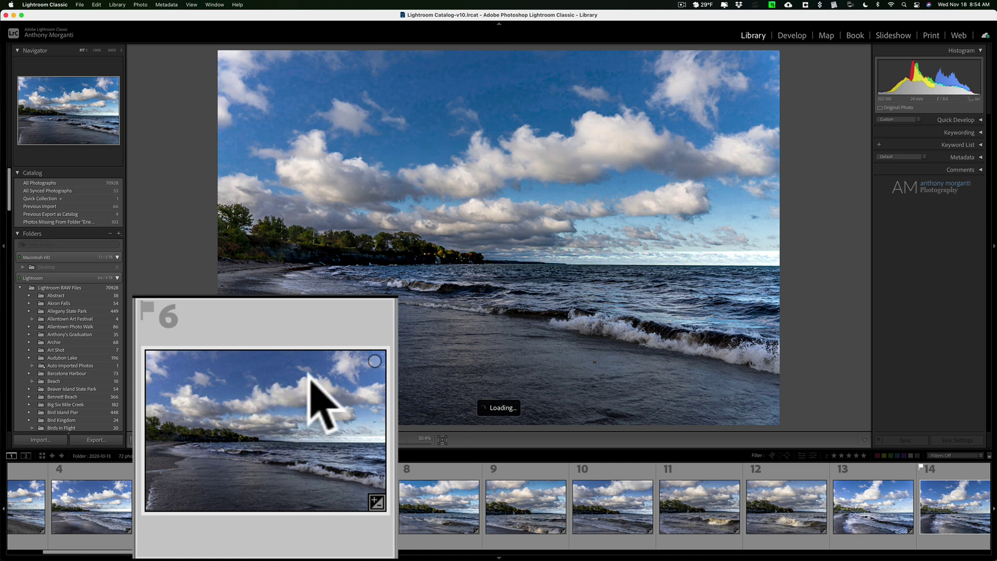
left_click(373, 361)
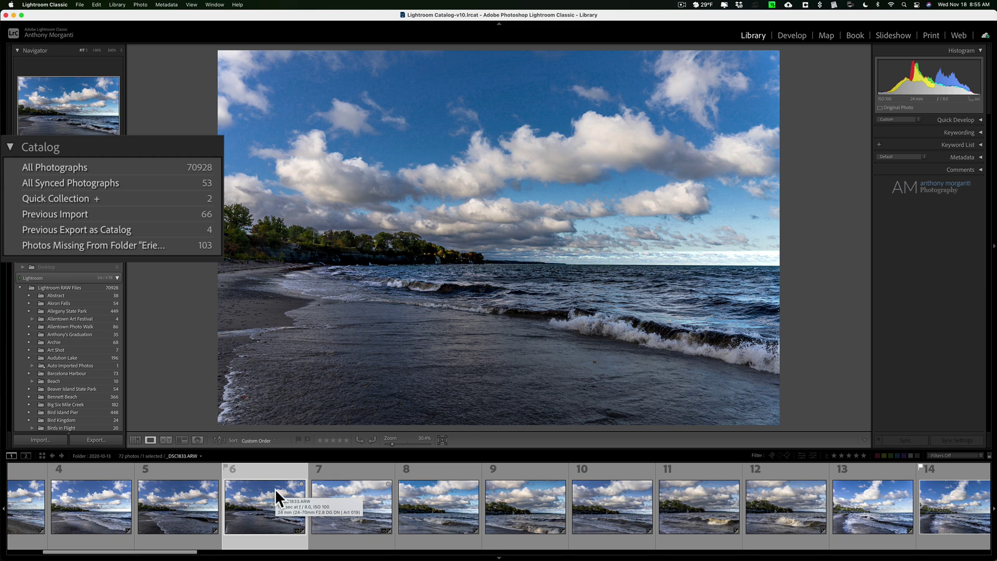
scroll(275, 488, "right", 1)
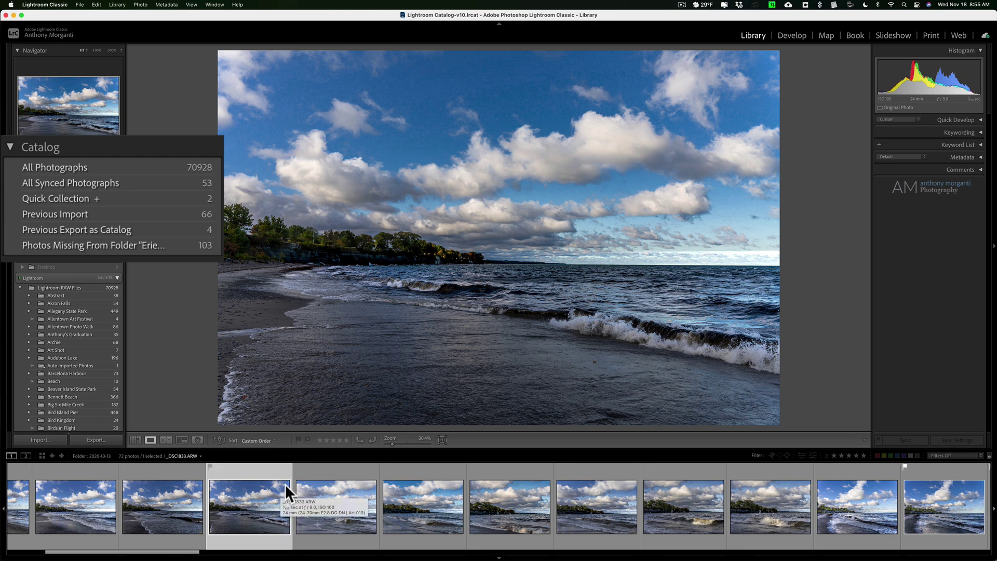
left_click(285, 484)
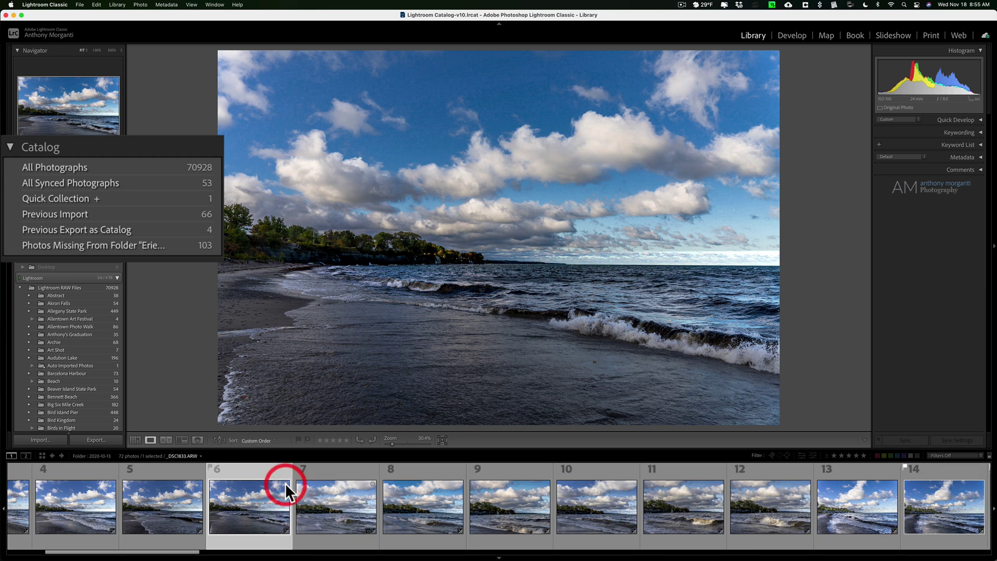
left_click(350, 501)
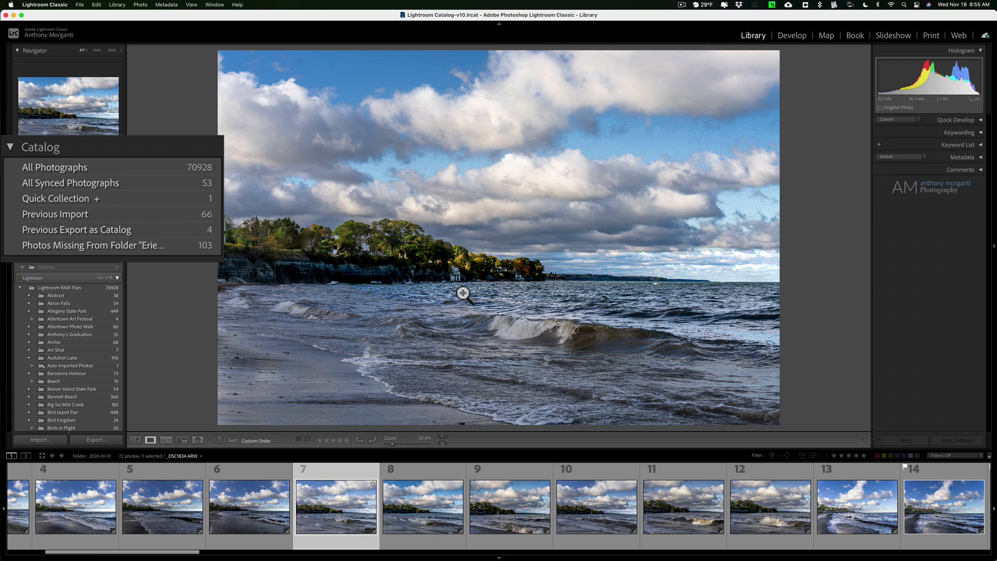
Step: Remove photo 7 from the Quick Collection and scroll the left panel down to Collections
key("b")
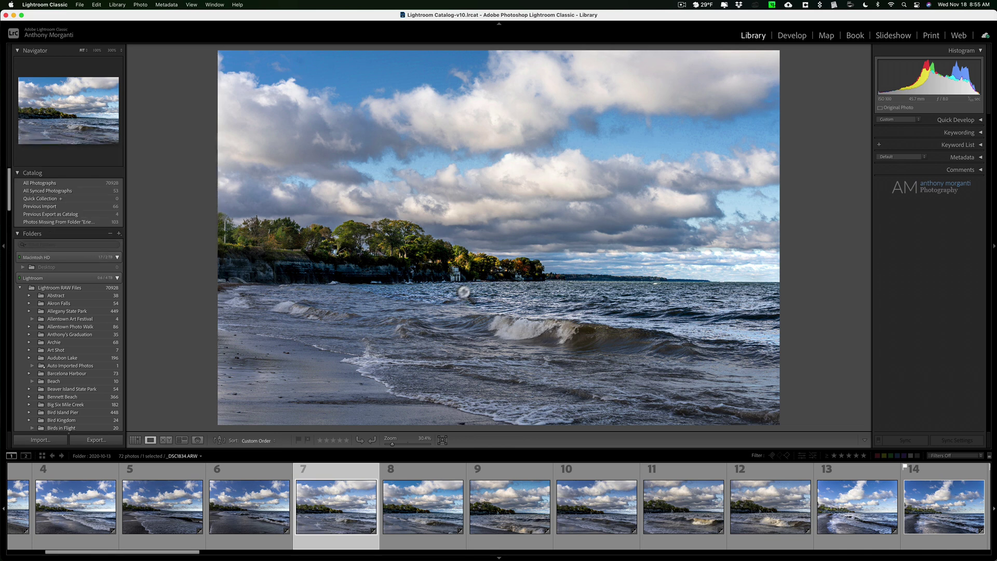
scroll(82, 295, "down", 15)
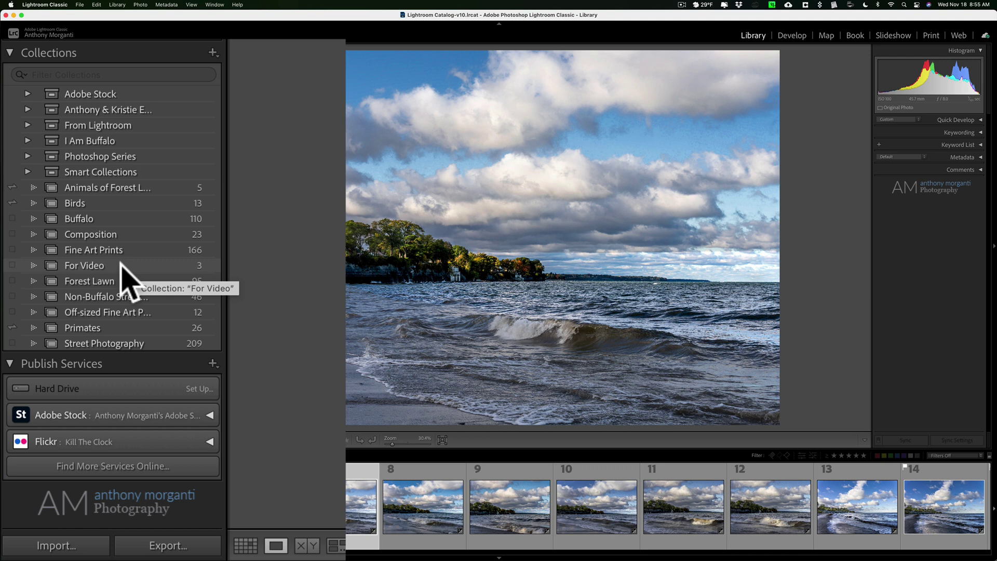
Step: Make For Video the target collection and add photo 7 to it
right_click(122, 264)
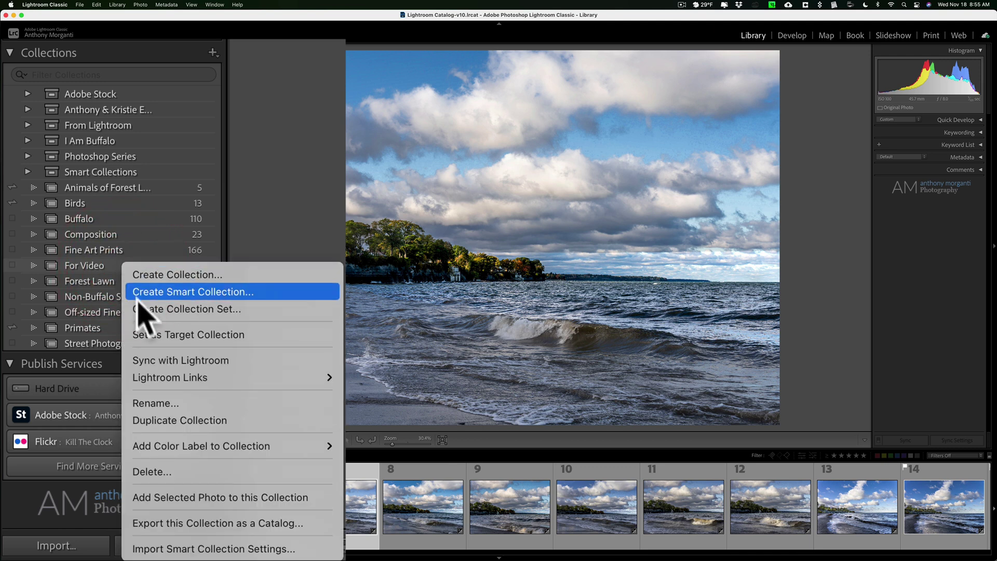
left_click(147, 335)
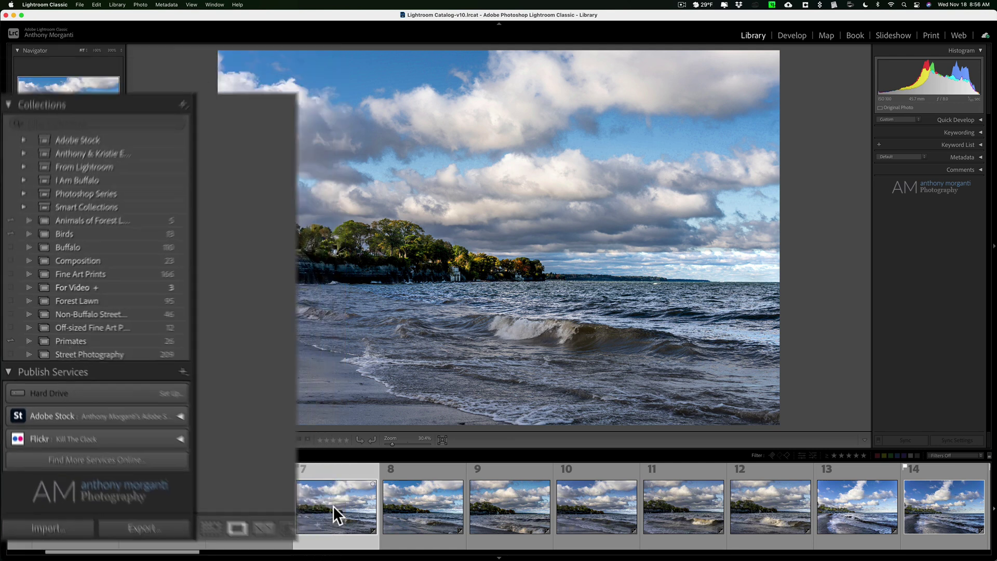
left_click(336, 502)
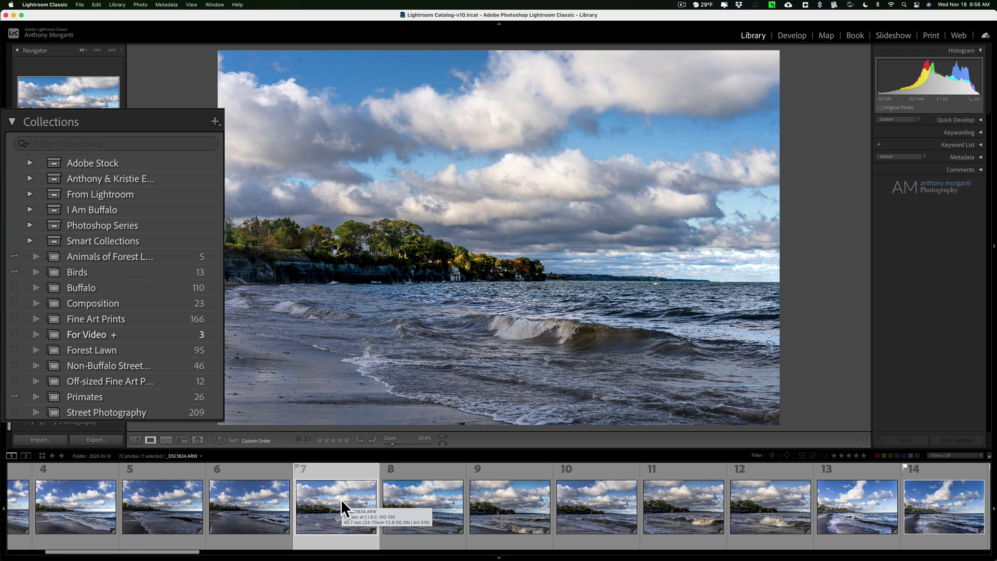
key("b")
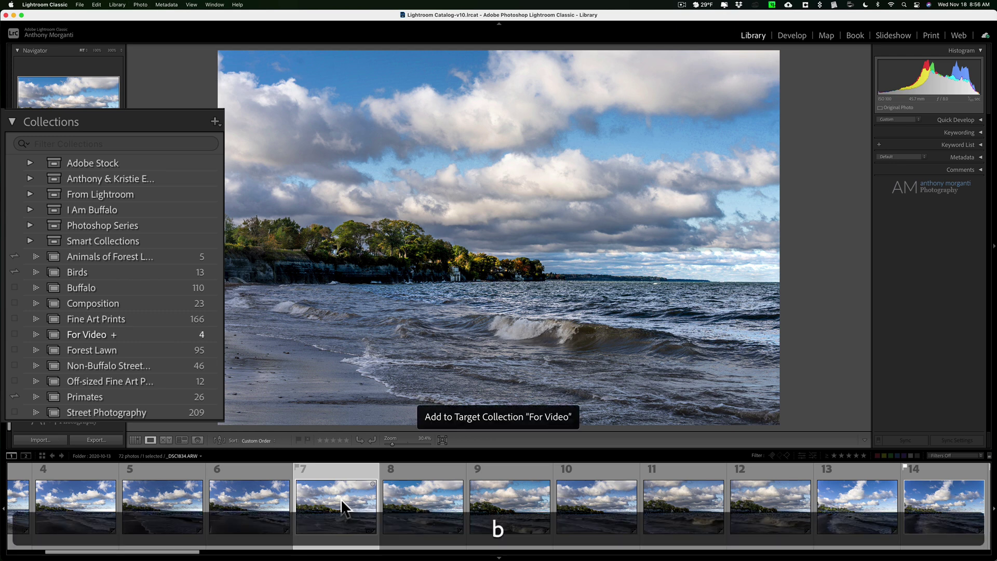
Step: Add photo 6 to For Video, then remove it again
left_click(238, 506)
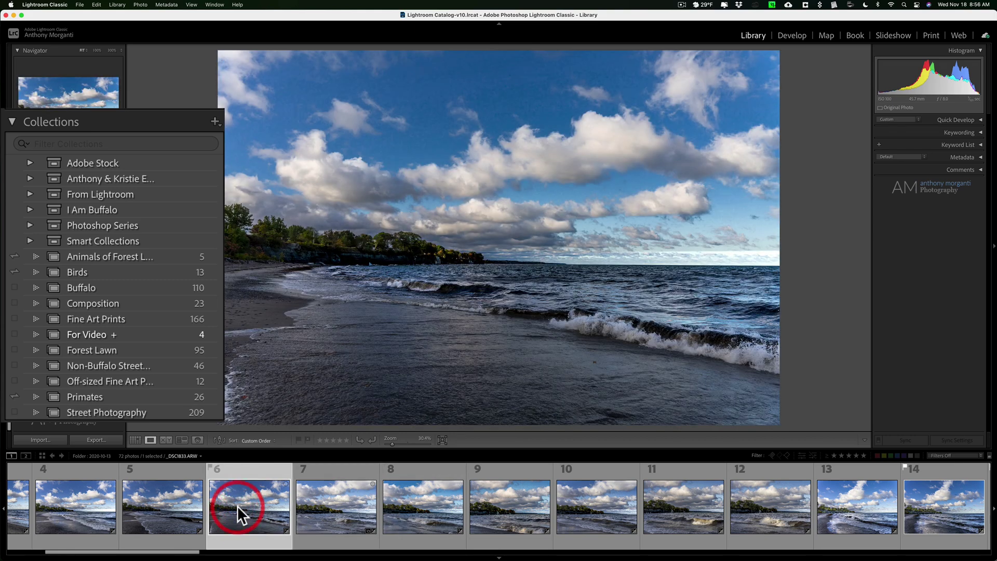
key("b")
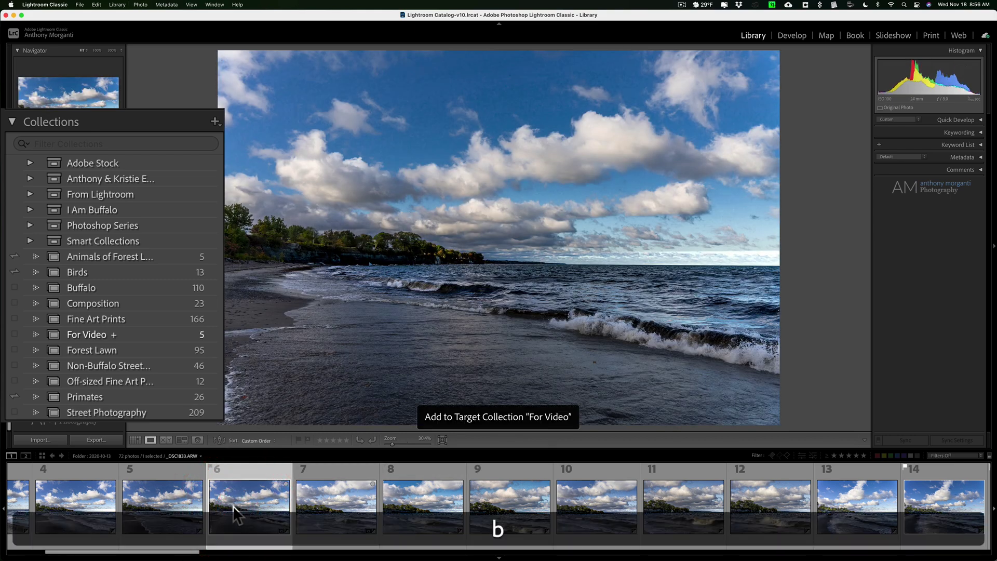
key("b")
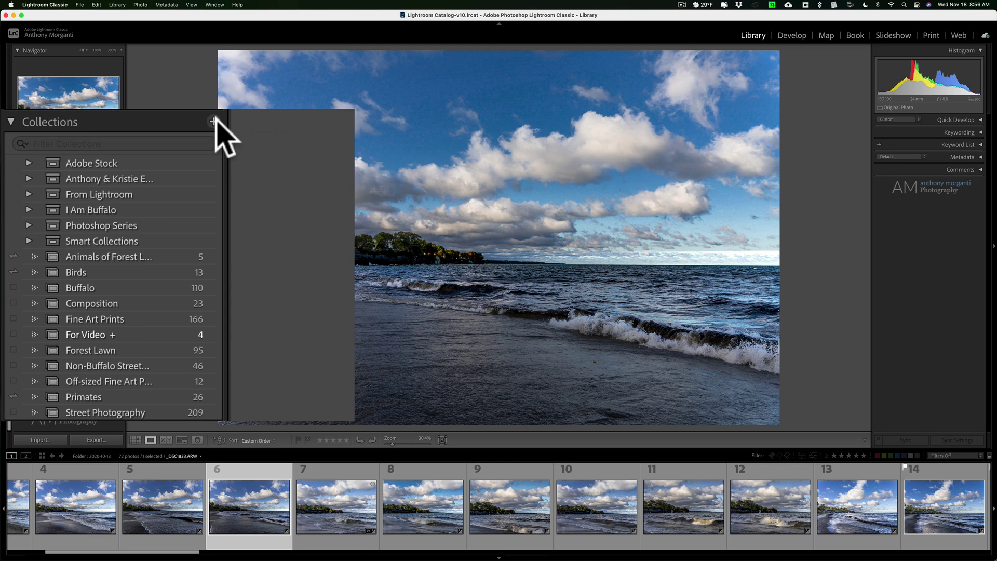
left_click(214, 121)
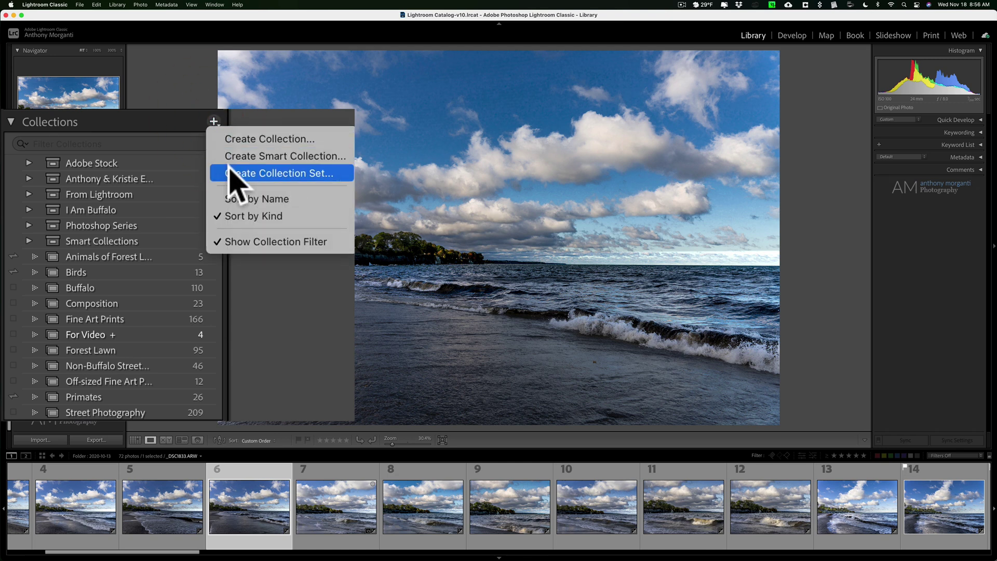
Step: Create a collection named 'Beach' and set it as the target collection
left_click(235, 139)
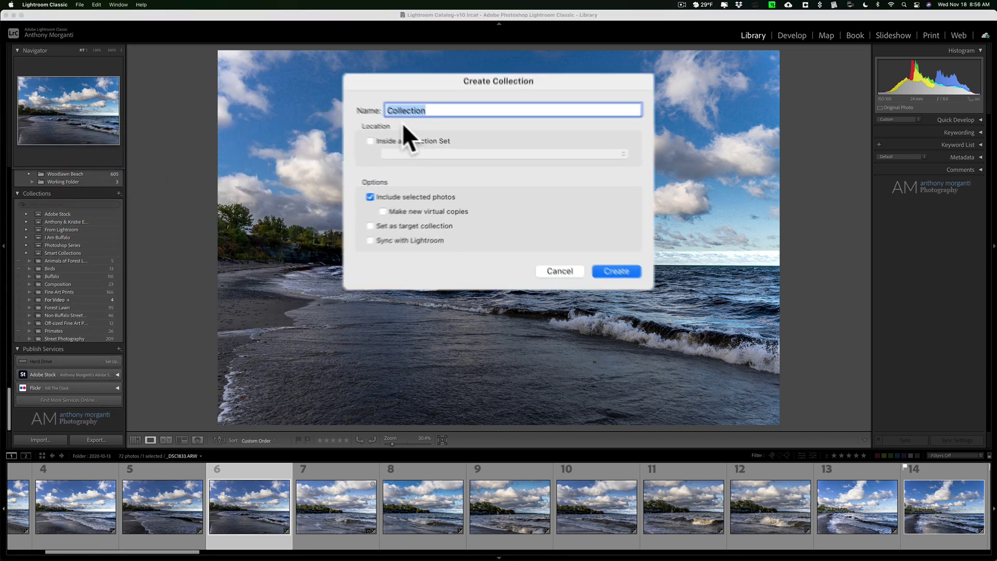
type("Beach")
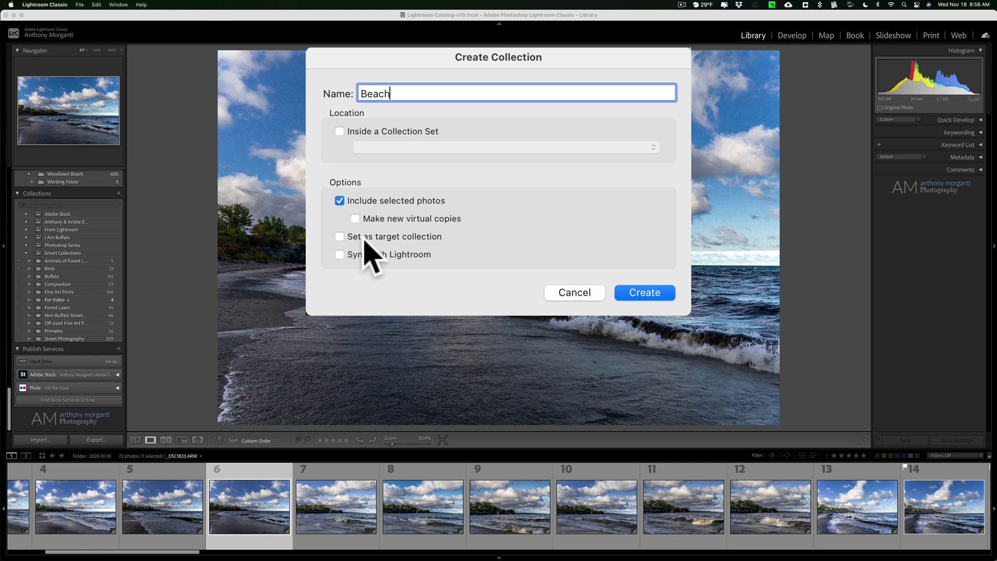
left_click(340, 236)
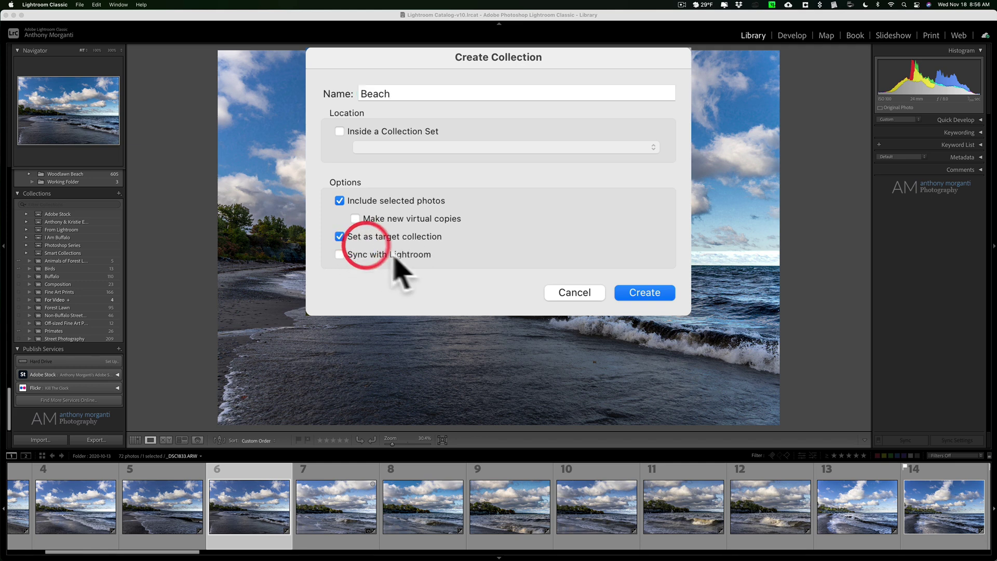
left_click(642, 292)
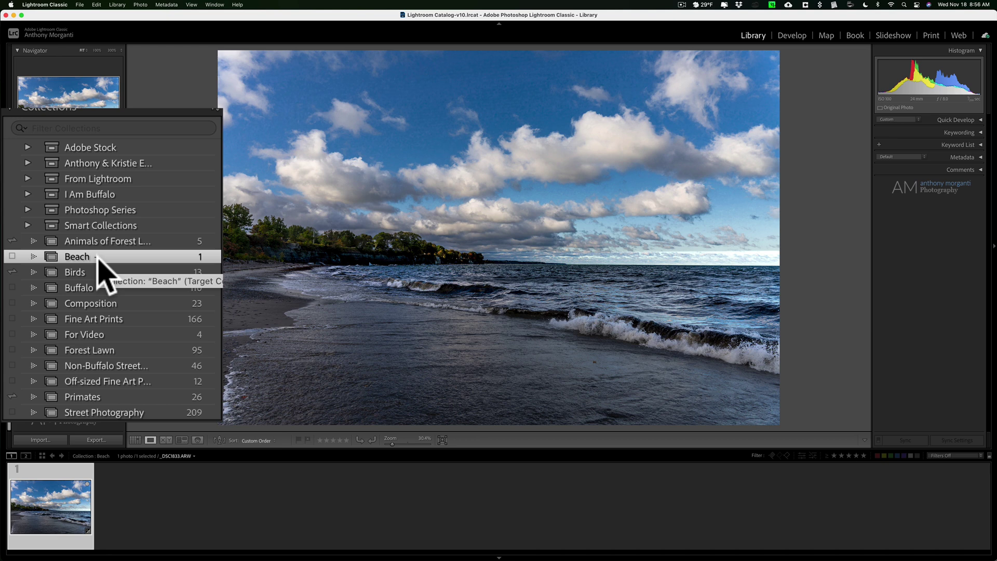
Step: Return to the 2020-10-13 folder via Recent Sources and add photos 1 and 2 to Beach
left_click(188, 455)
left_click(213, 445)
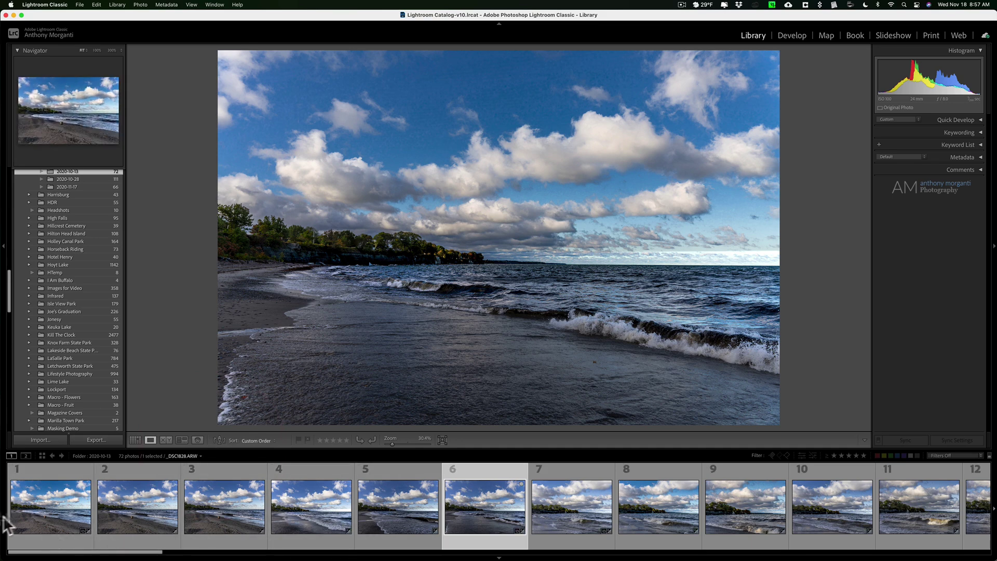
left_click(39, 510)
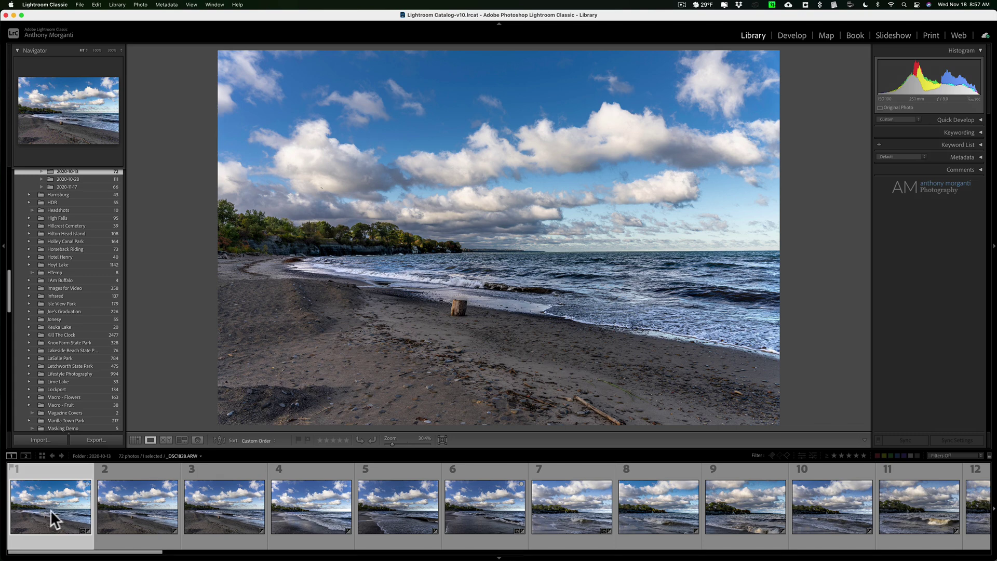
key("b")
left_click(123, 507)
key("b")
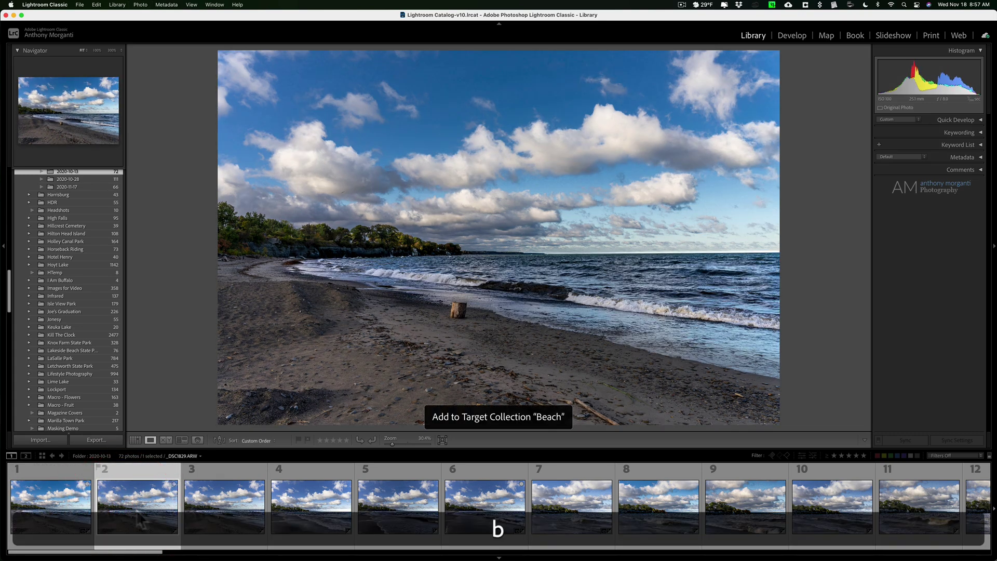
Step: Add photos 3 and 4 to the Beach collection as well
scroll(105, 340, "down", 10)
scroll(104, 340, "down", 2)
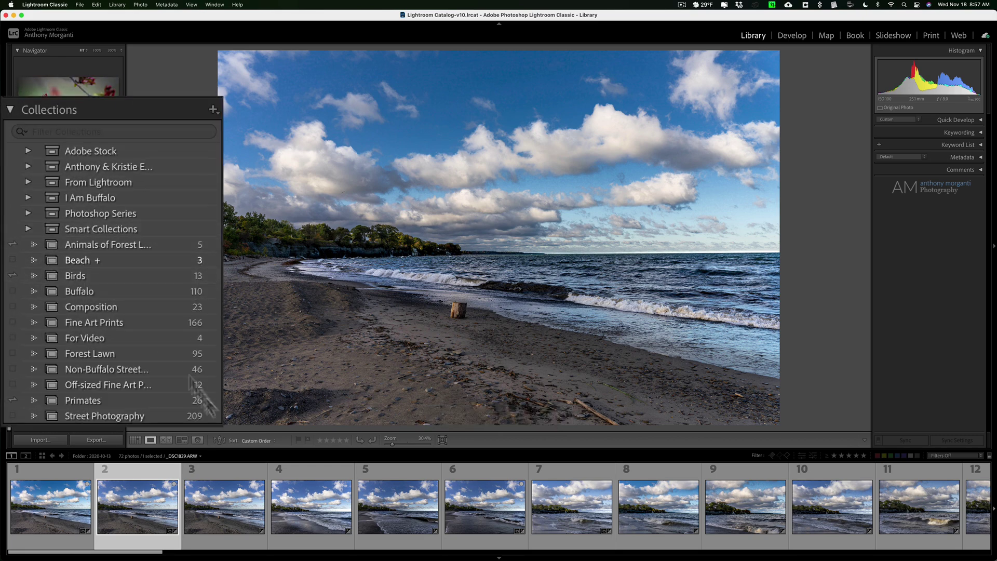
left_click(233, 497)
key("b")
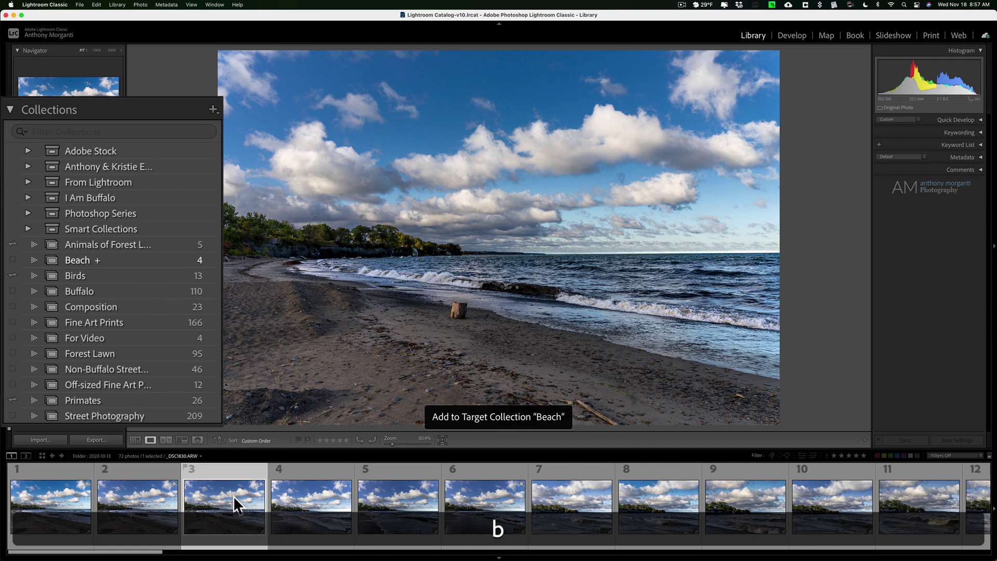
left_click(310, 512)
key("b")
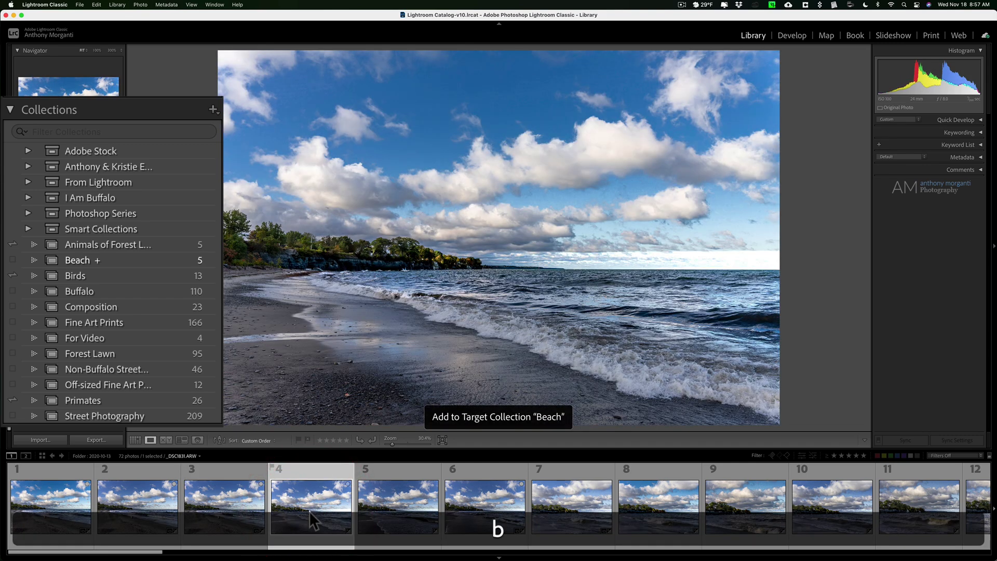
Step: Open the Beach collection and delete its fifth and fourth photos from it
left_click(93, 261)
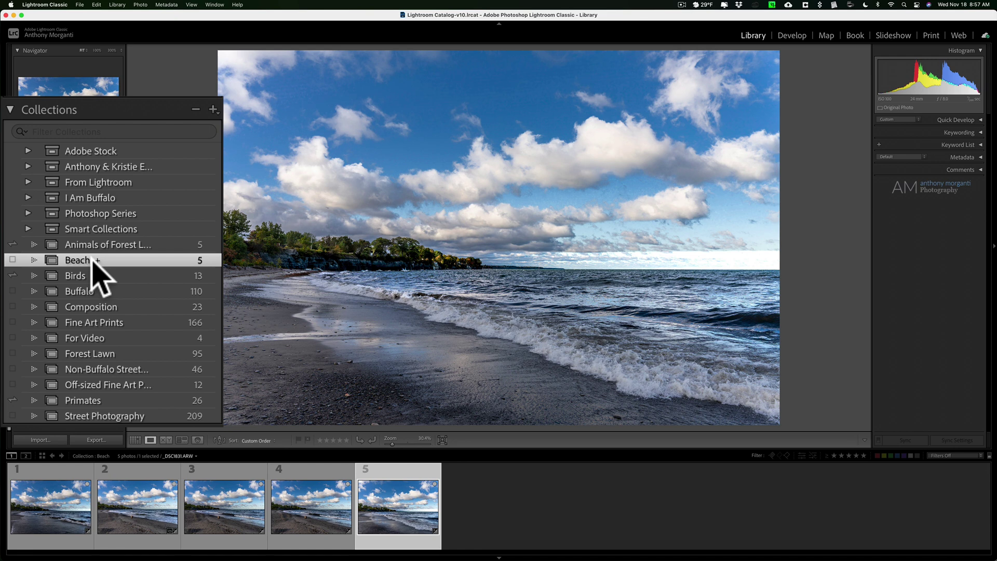
left_click(435, 481)
key("Delete")
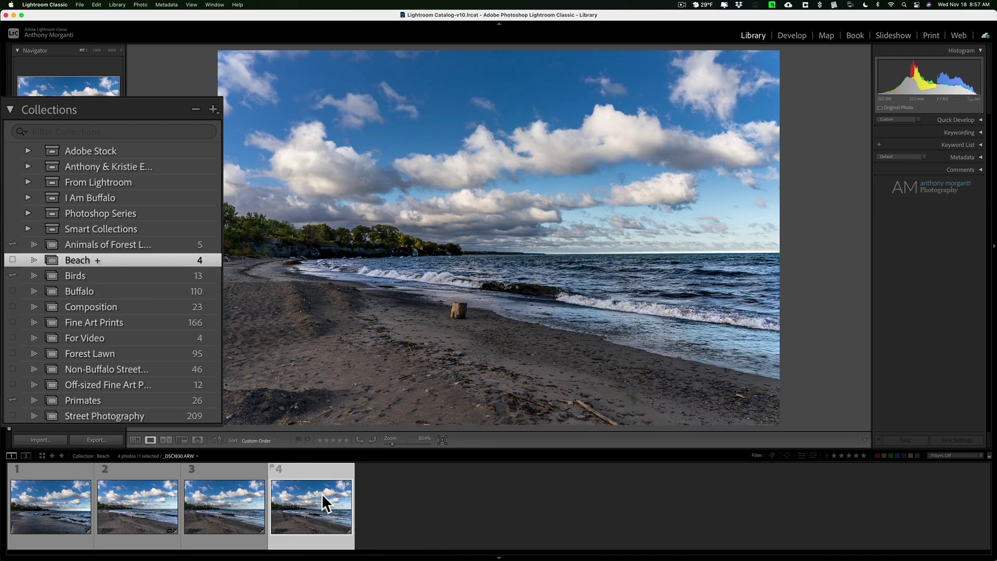
key("Delete")
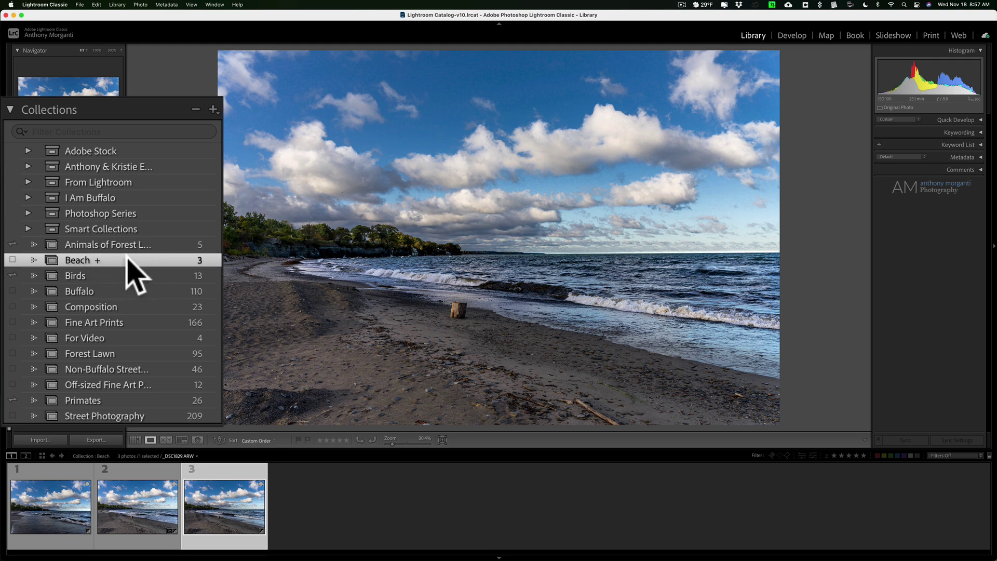
Step: Uncheck Set as Target Collection for the Beach collection
right_click(128, 258)
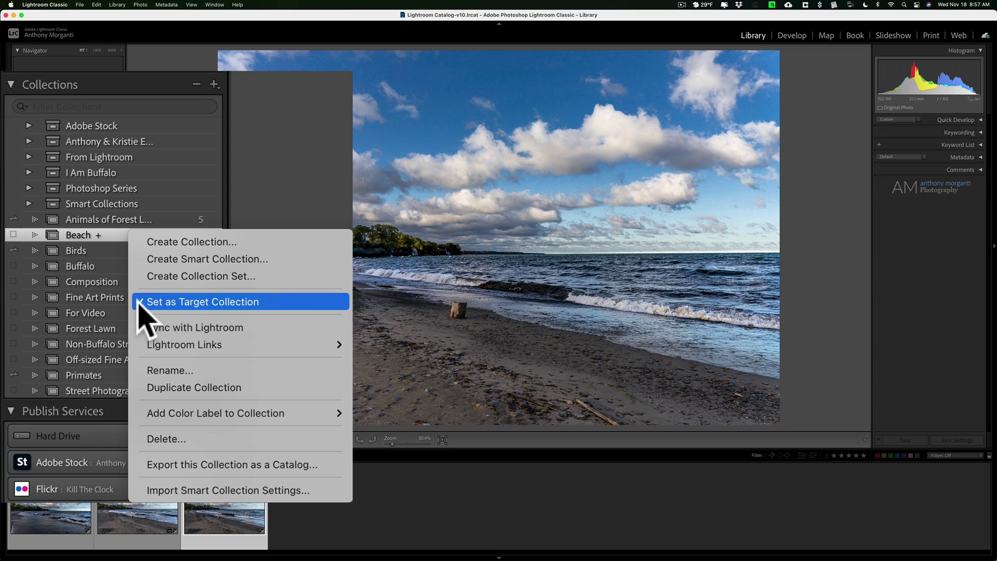
left_click(181, 302)
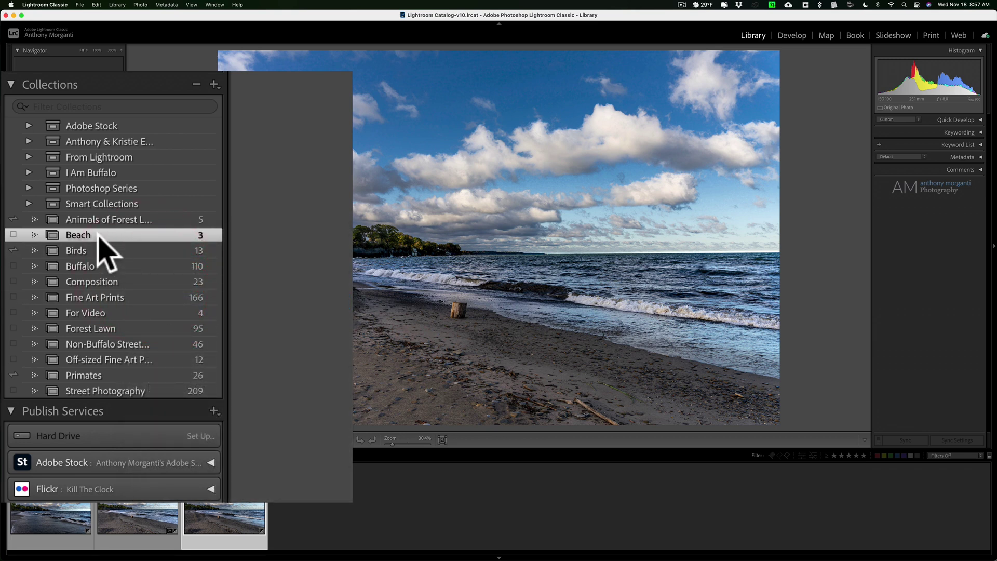
scroll(60, 260, "up", 5)
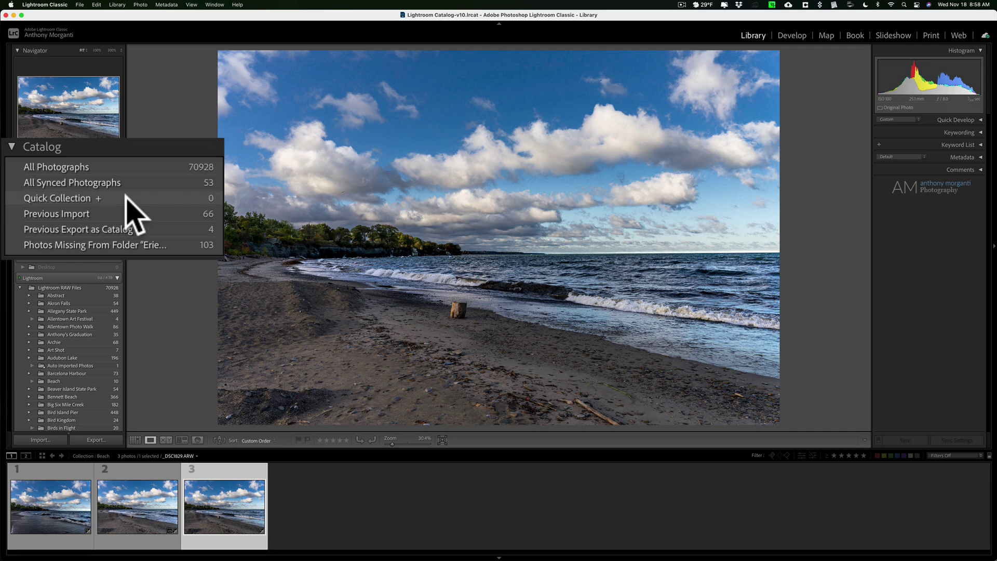
scroll(74, 336, "down", 10)
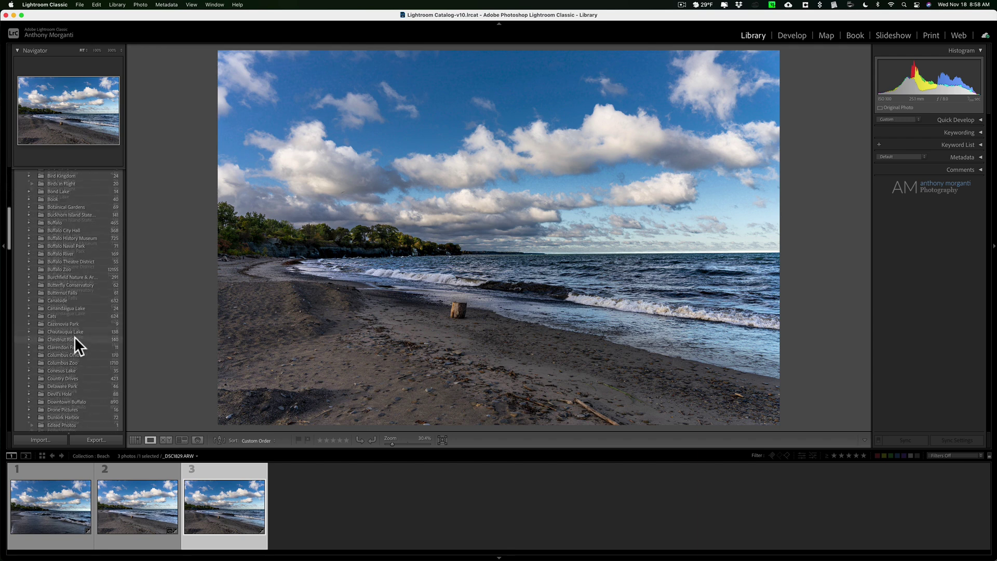
scroll(74, 336, "down", 15)
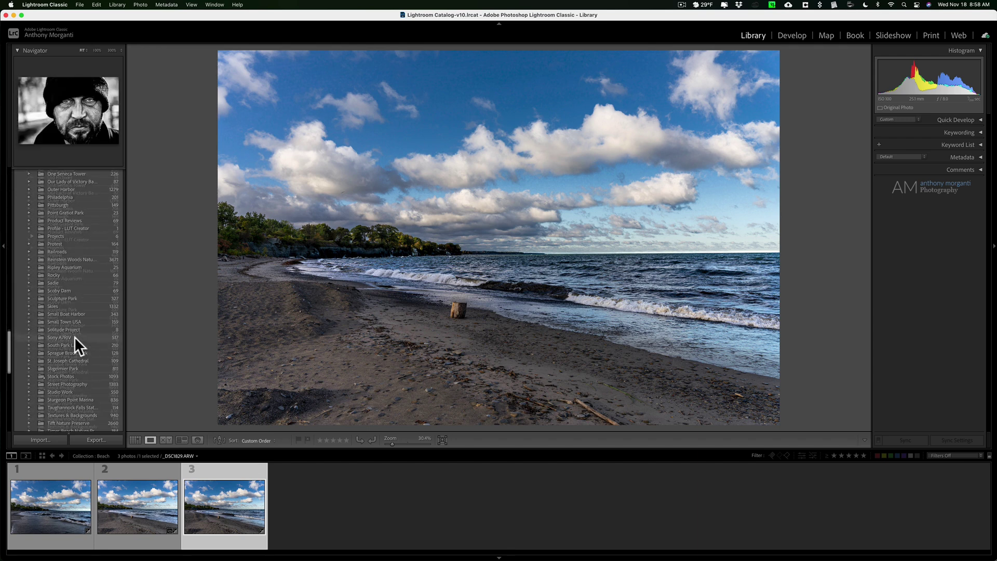
scroll(73, 337, "down", 8)
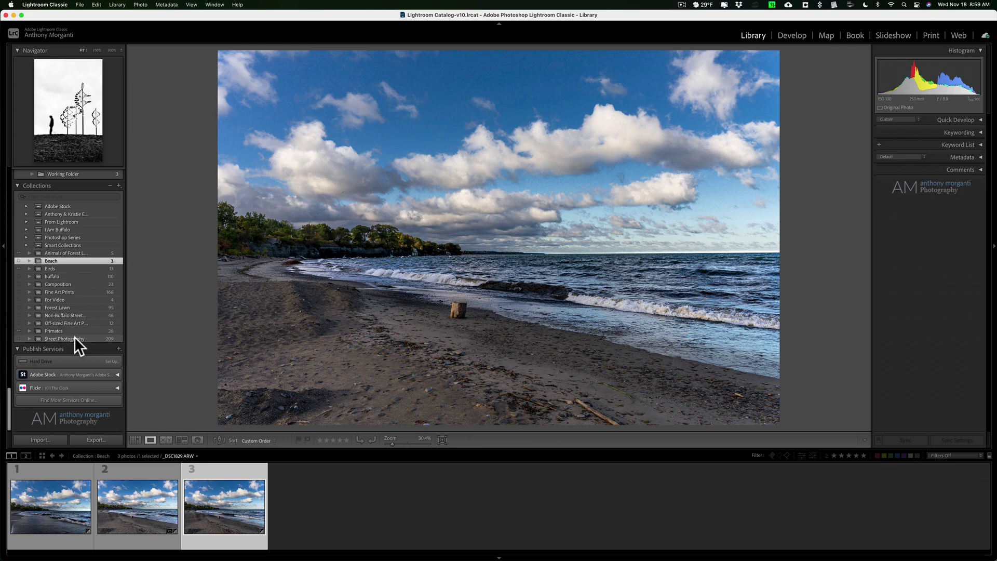
Step: Switch to the Develop module to edit the Beach photos
left_click(790, 33)
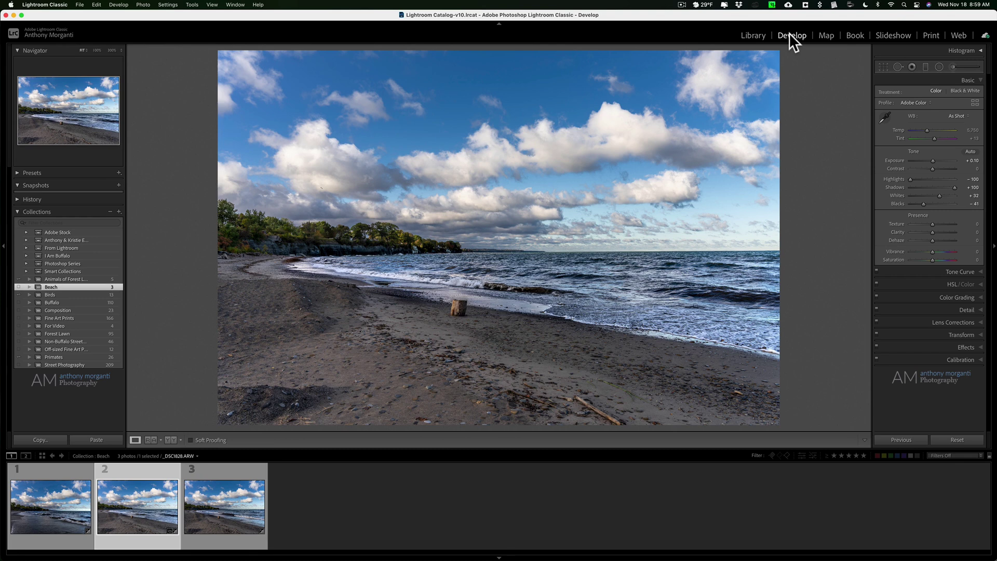